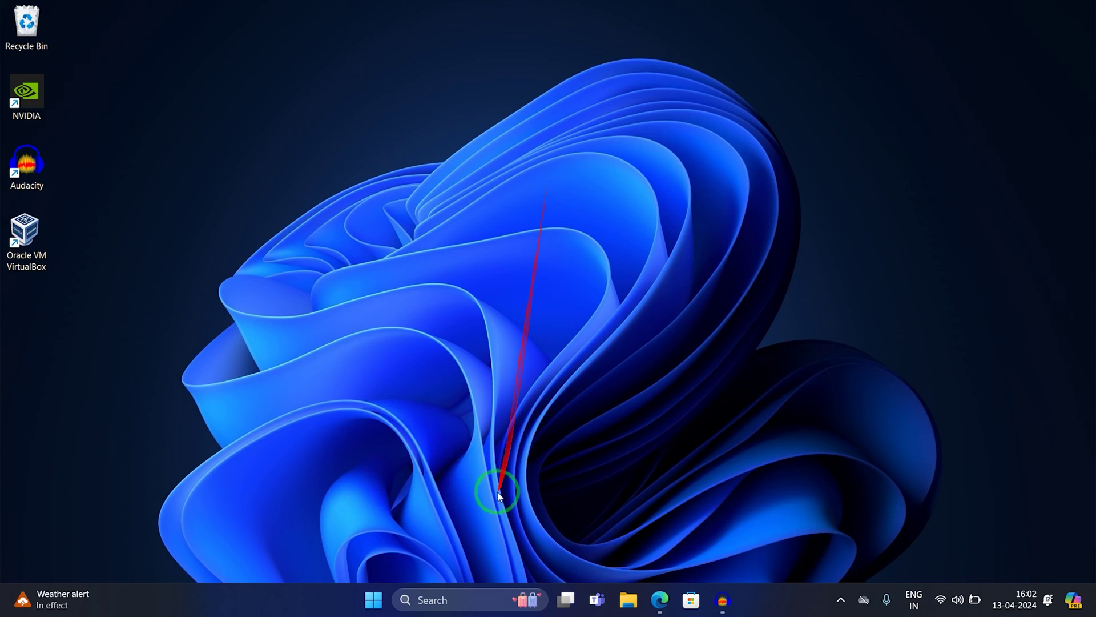
# Open Task Manager from the Start right-click menu and end the Microsoft Edge process
pyautogui.click(374, 600)
pyautogui.rightClick(378, 602)
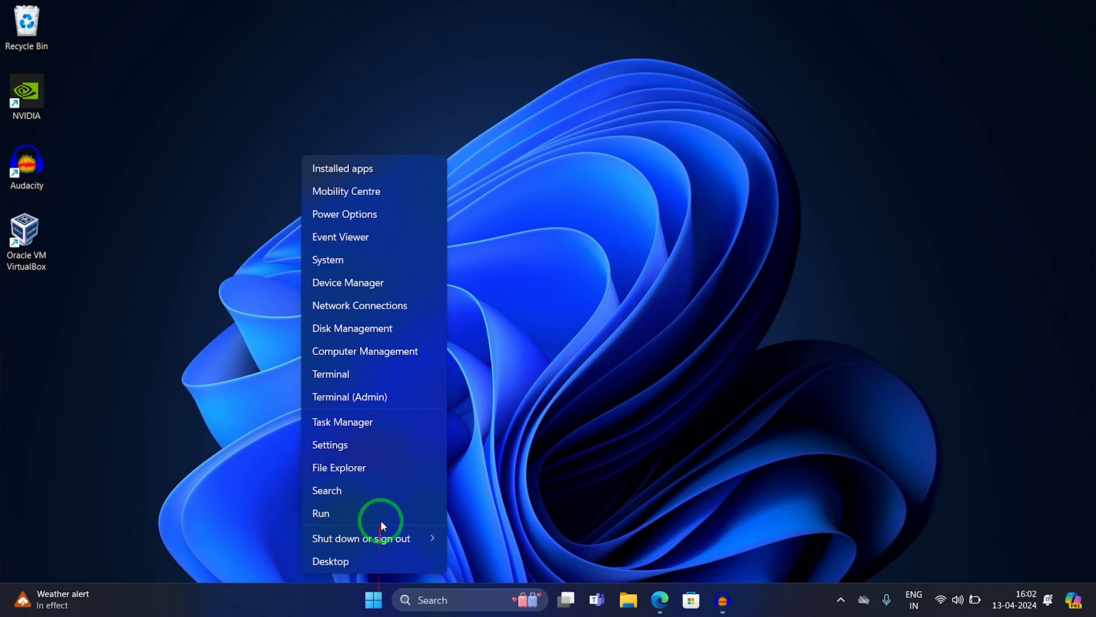
pyautogui.click(362, 421)
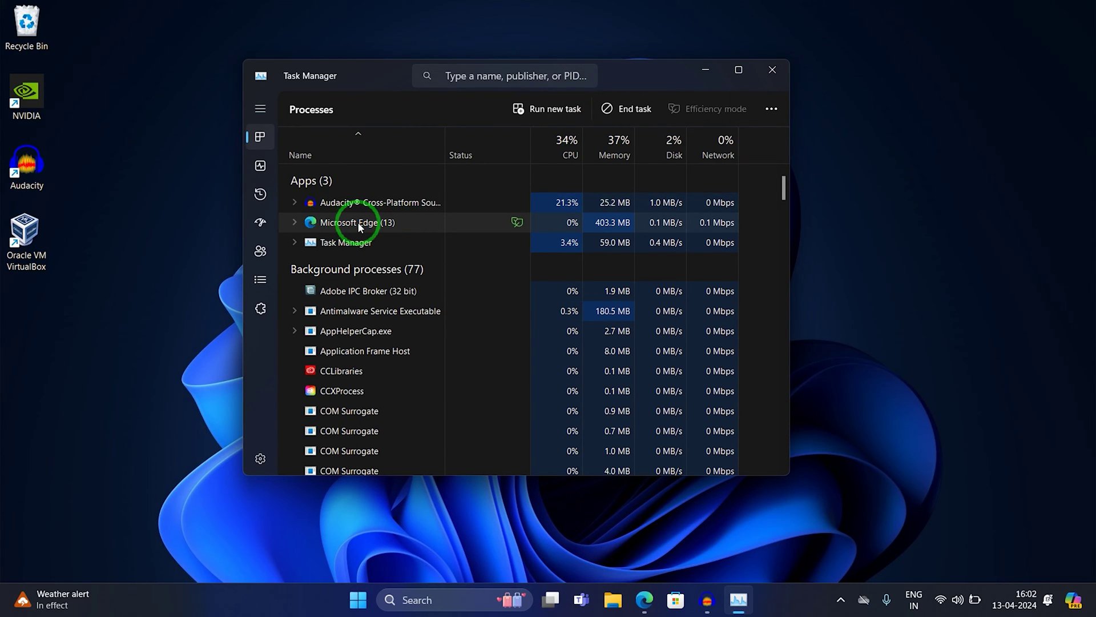
pyautogui.rightClick(357, 222)
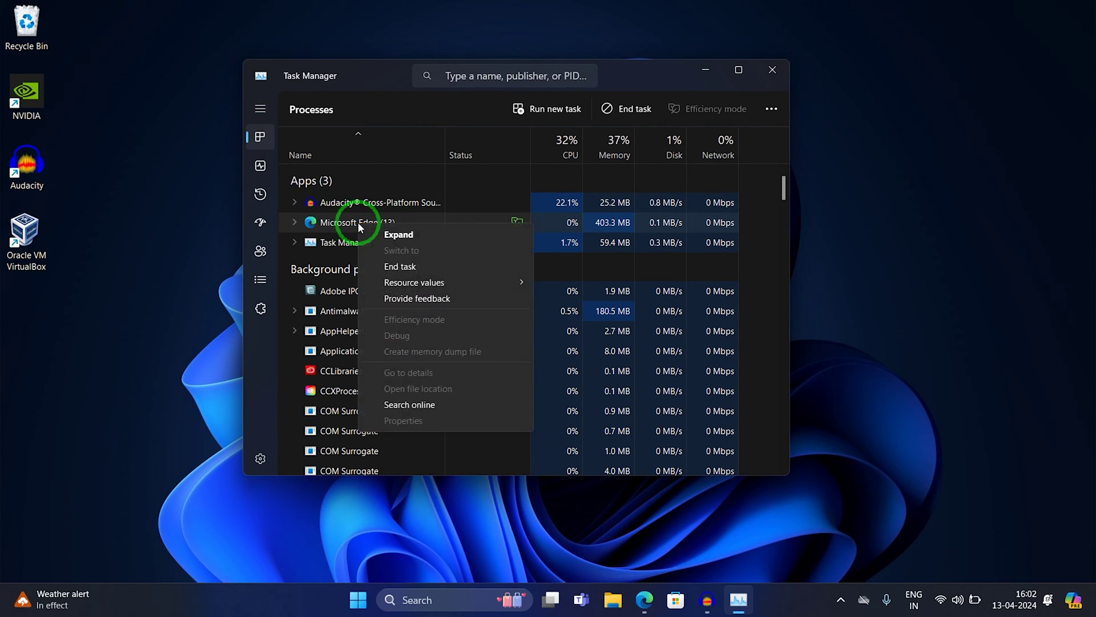
pyautogui.click(408, 269)
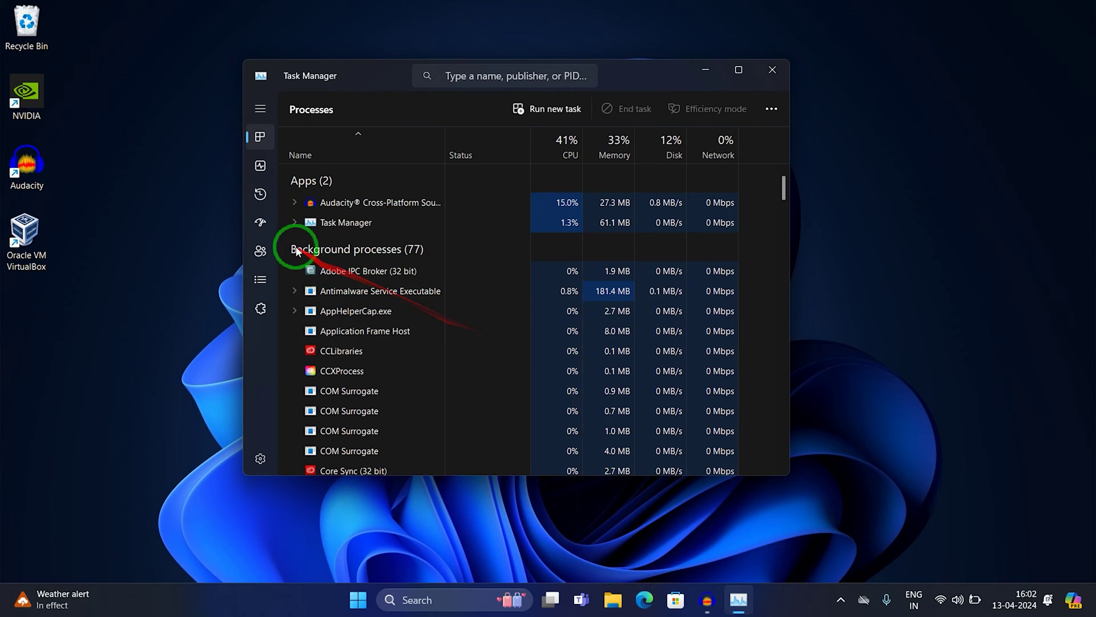
# Confirm msedge.exe shows Disabled under Startup apps, then close Task Manager
pyautogui.click(261, 222)
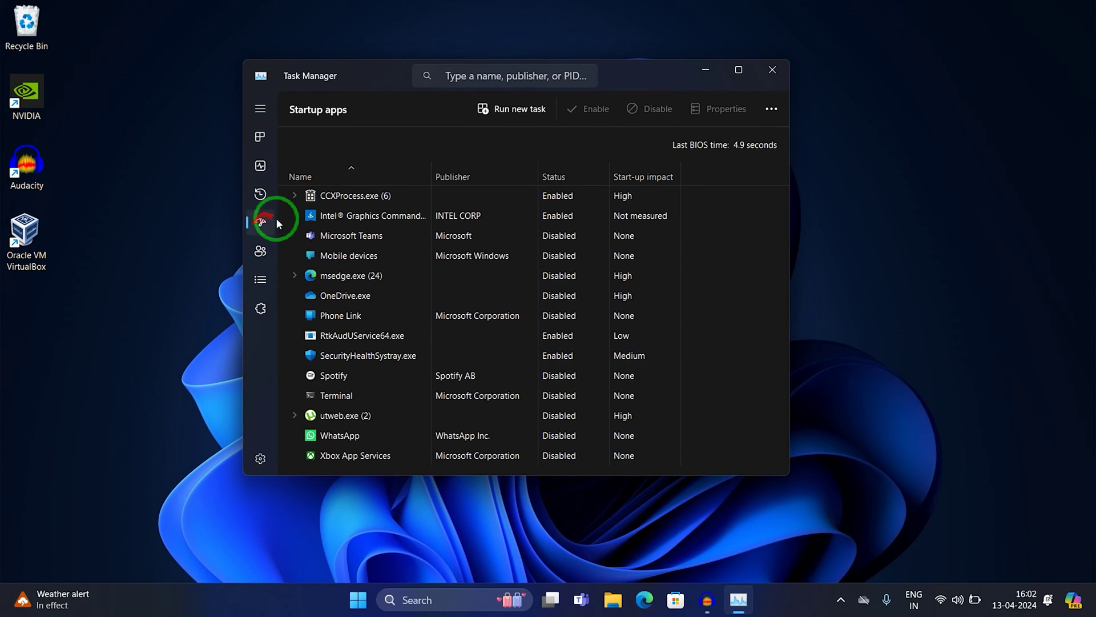
pyautogui.click(380, 275)
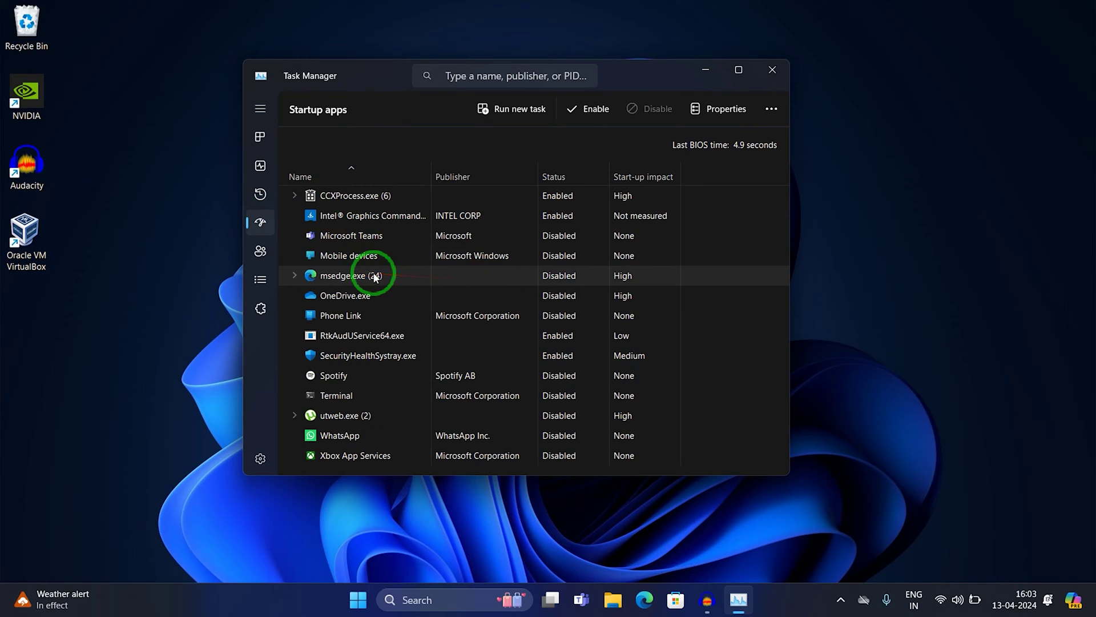
pyautogui.rightClick(380, 276)
pyautogui.click(574, 278)
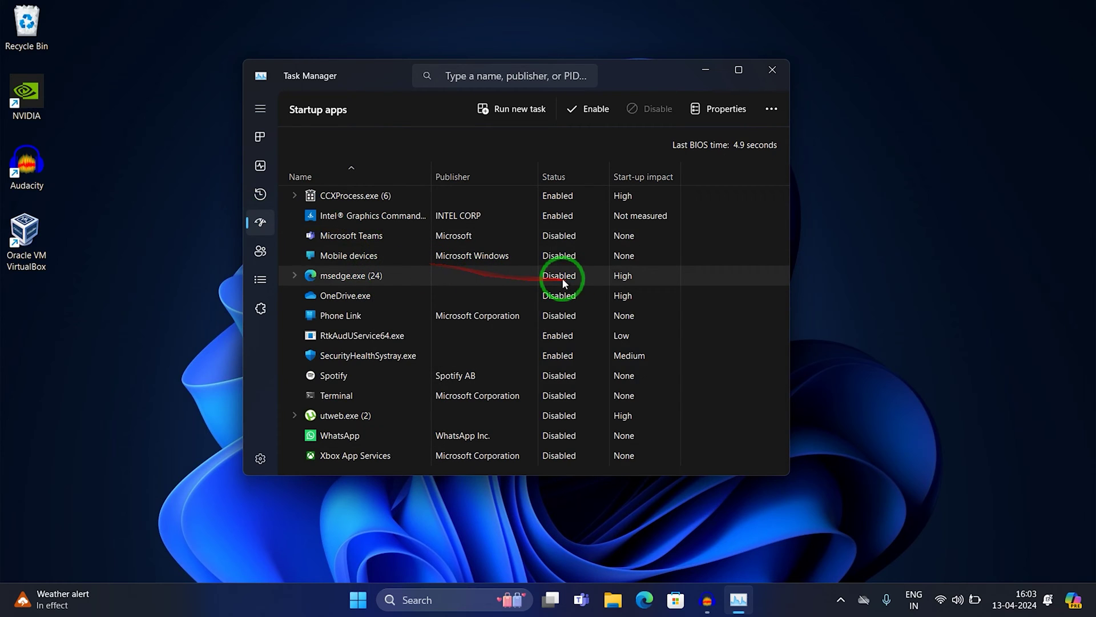
pyautogui.rightClick(399, 276)
pyautogui.click(487, 295)
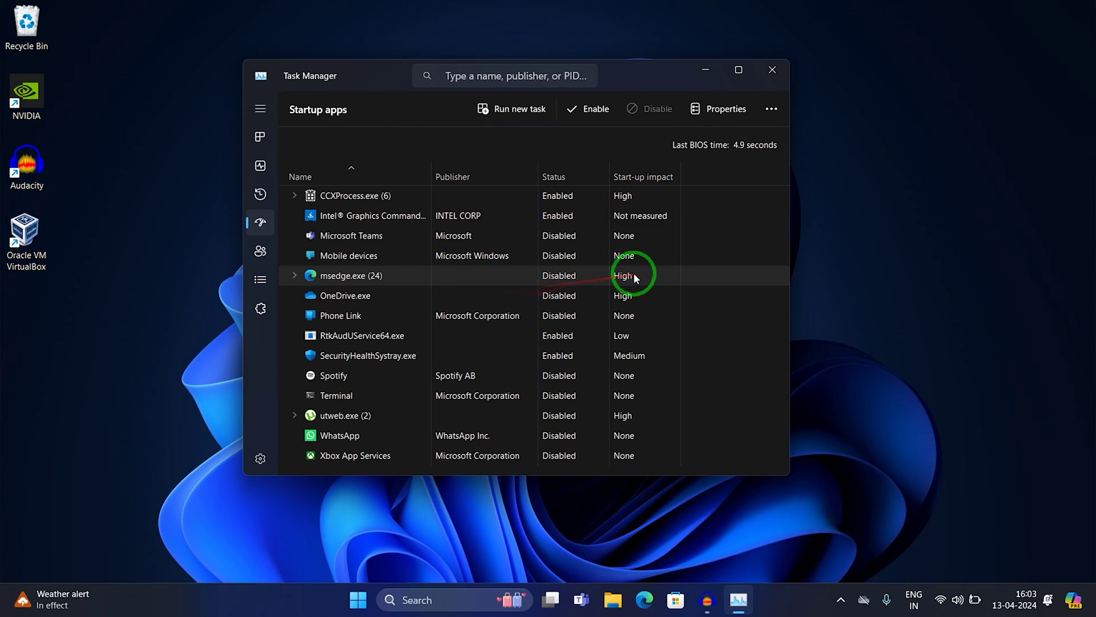
pyautogui.click(772, 71)
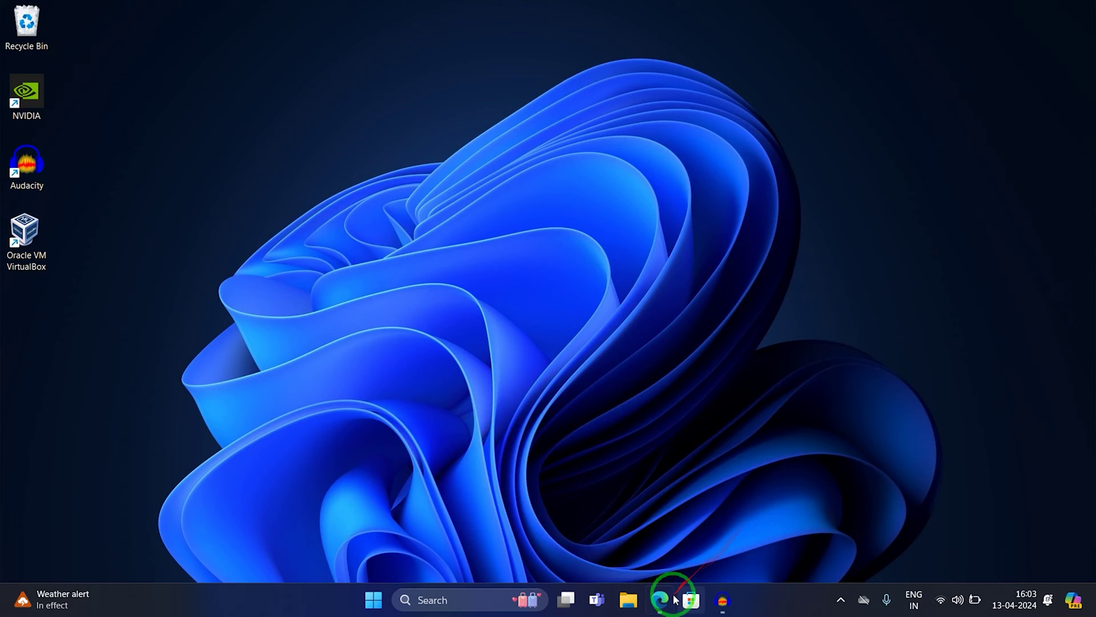
# Launch Edge from the taskbar, maximize its window, and open Settings in a new tab
pyautogui.click(660, 600)
pyautogui.doubleClick(780, 52)
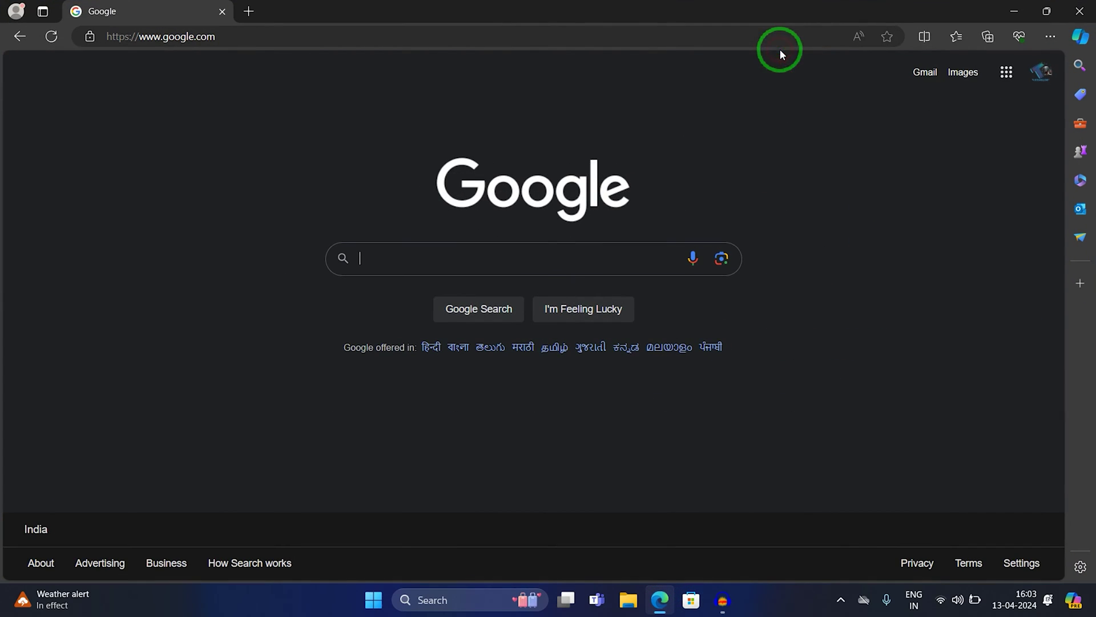
pyautogui.click(1051, 38)
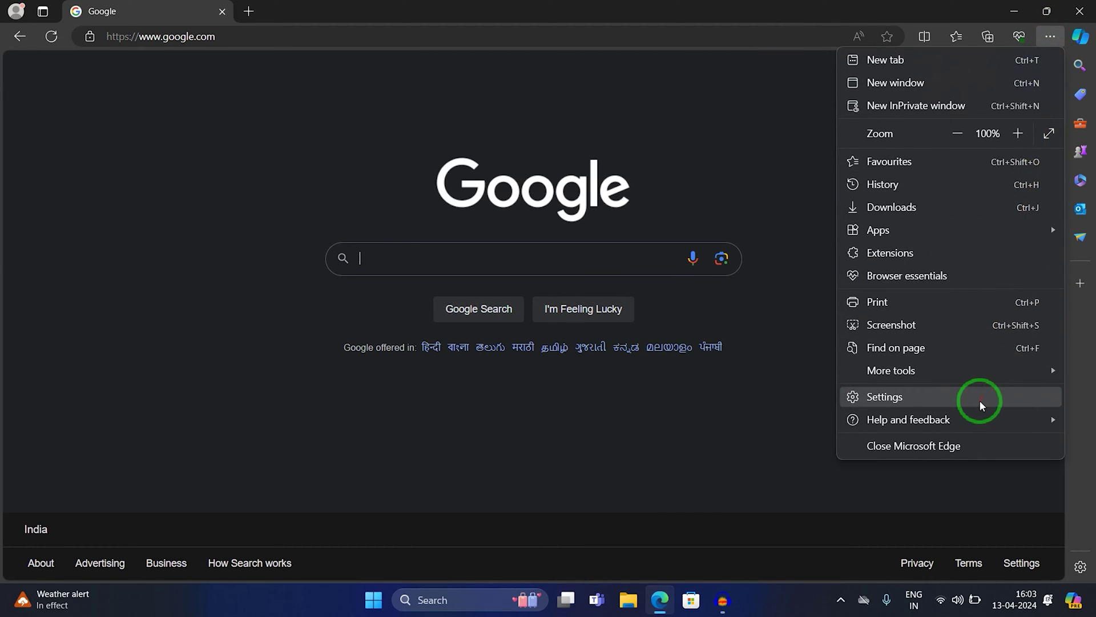
pyautogui.click(973, 398)
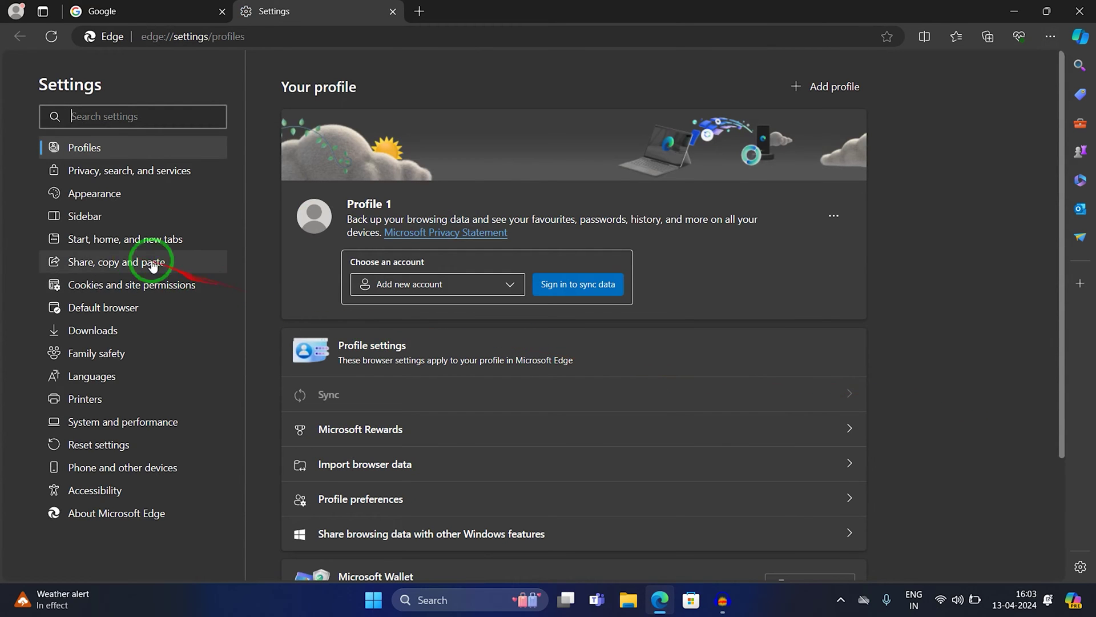
# Under Start, home, and new tabs, switch on 'Preload your new tab page for a faster experience'
pyautogui.click(167, 239)
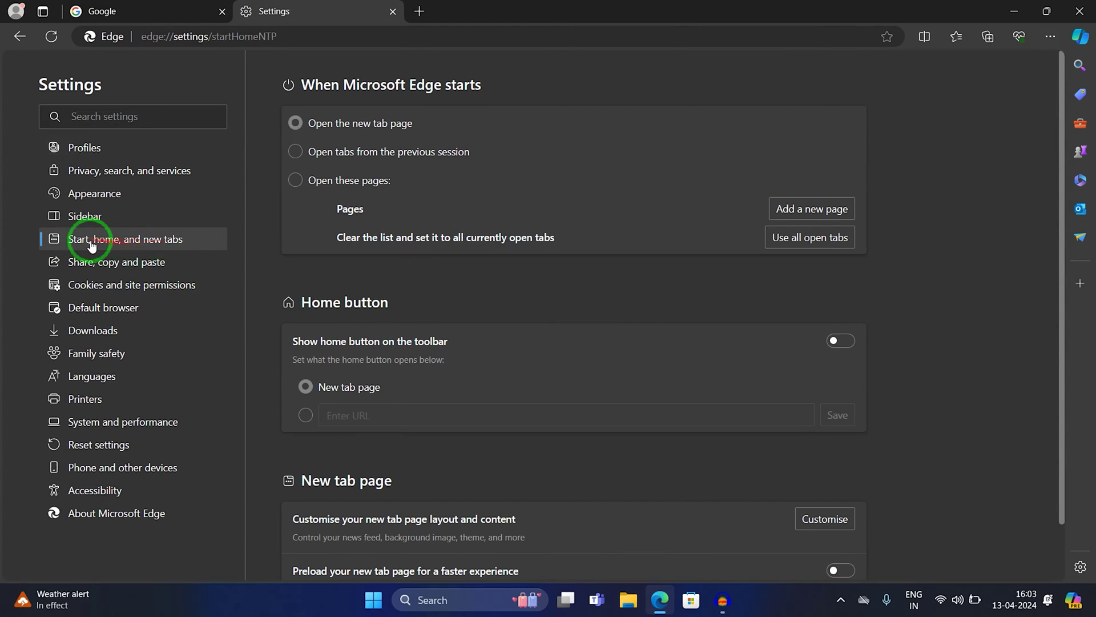
pyautogui.scroll(-1, 473, 310)
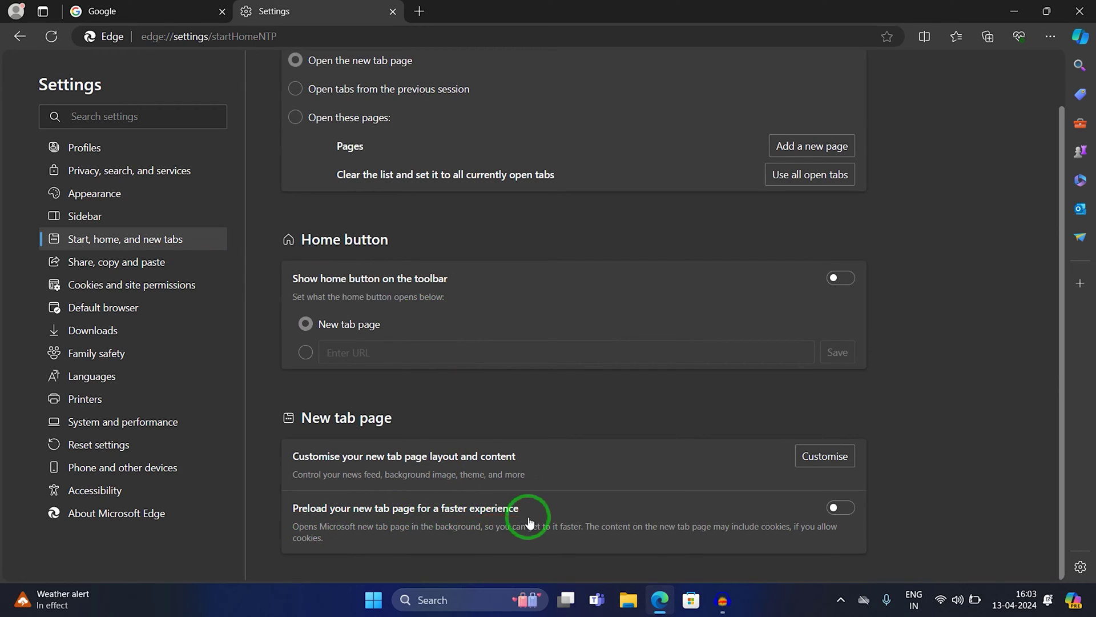
pyautogui.click(838, 515)
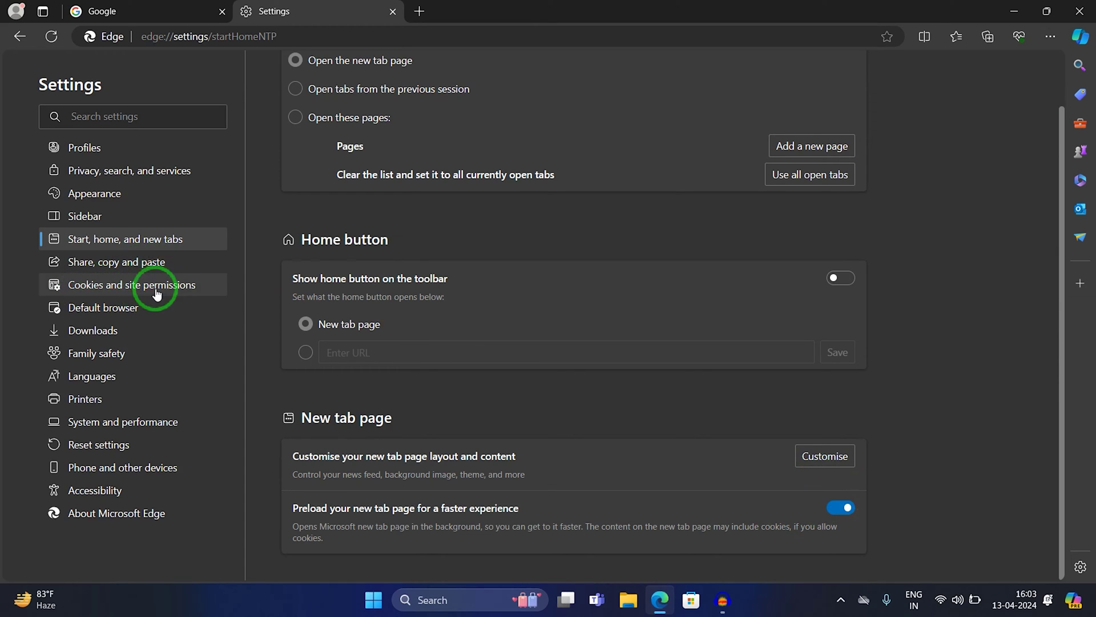
# Remove all cookies and site data under Cookies and site permissions, confirming Clear
pyautogui.click(177, 294)
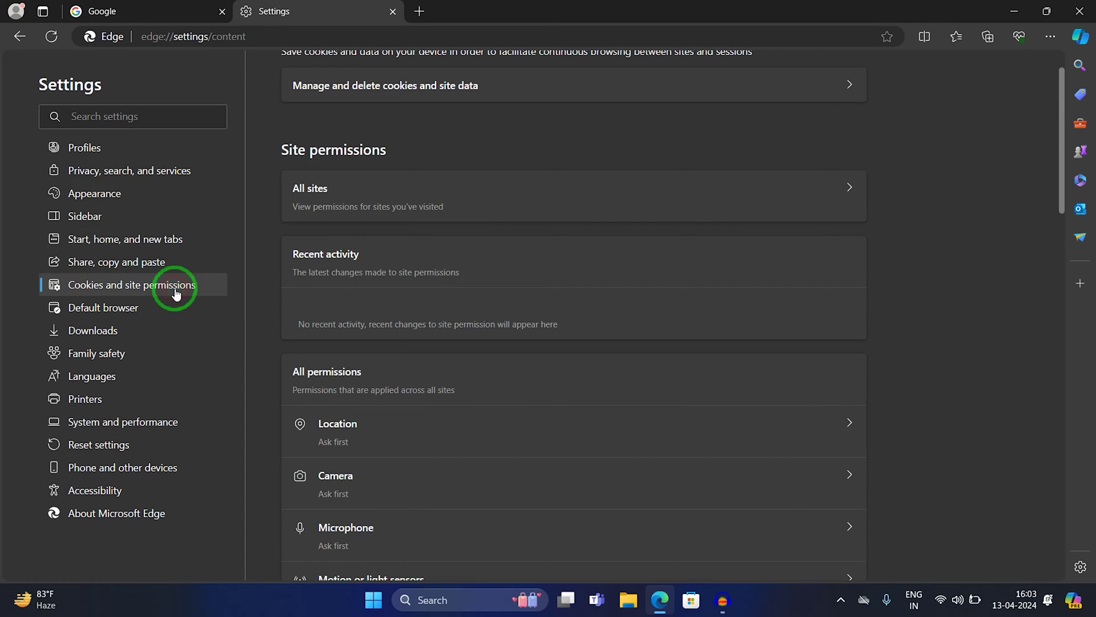
pyautogui.scroll(2, 524, 303)
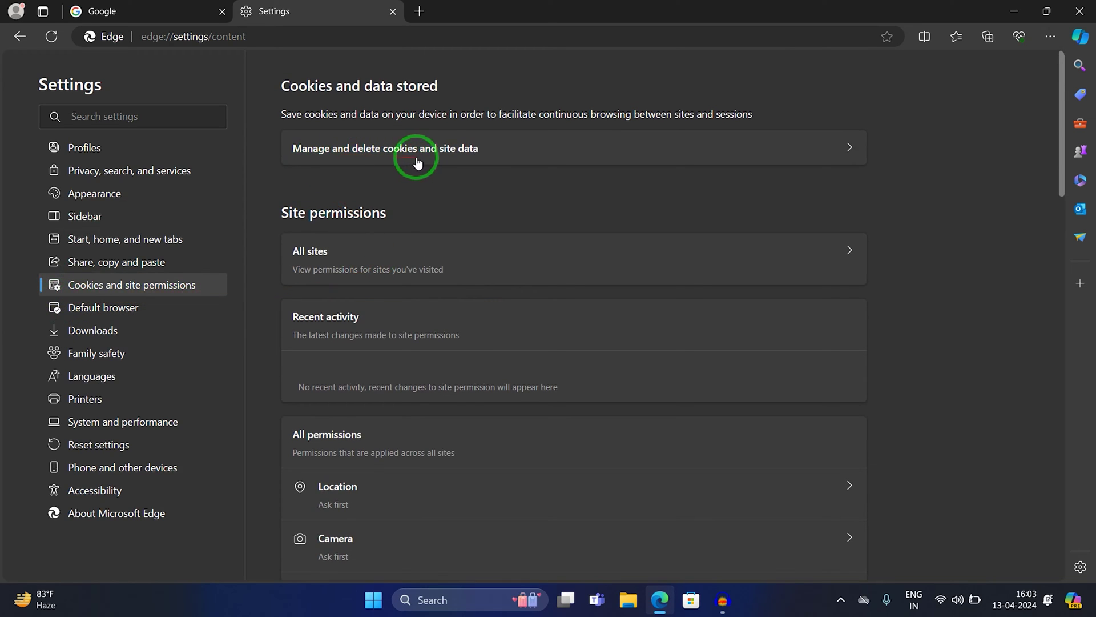
pyautogui.click(471, 154)
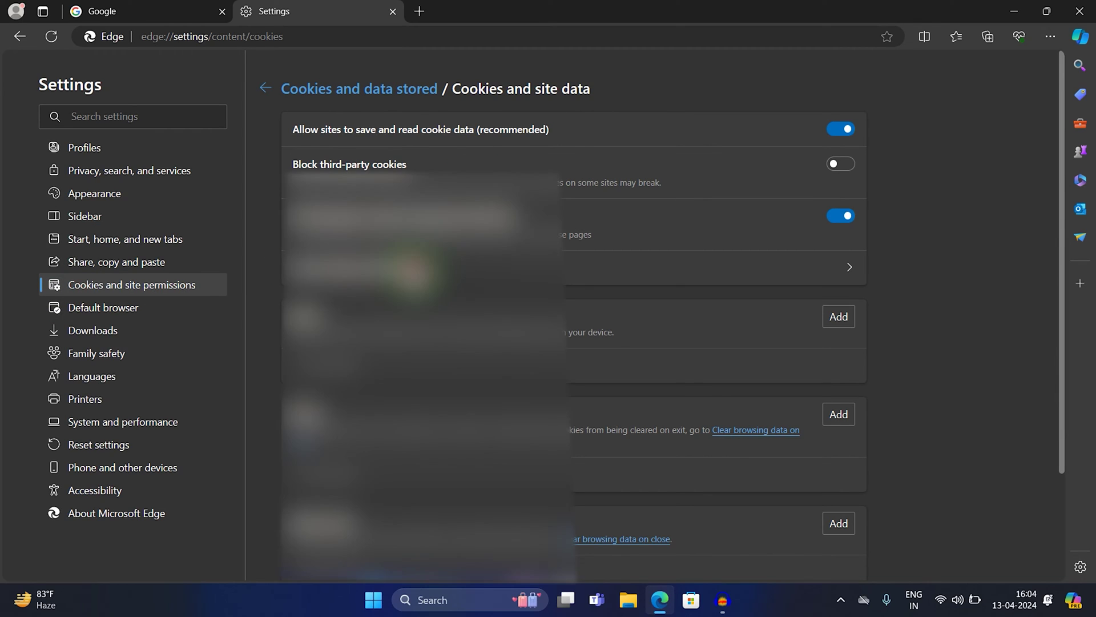
pyautogui.click(411, 272)
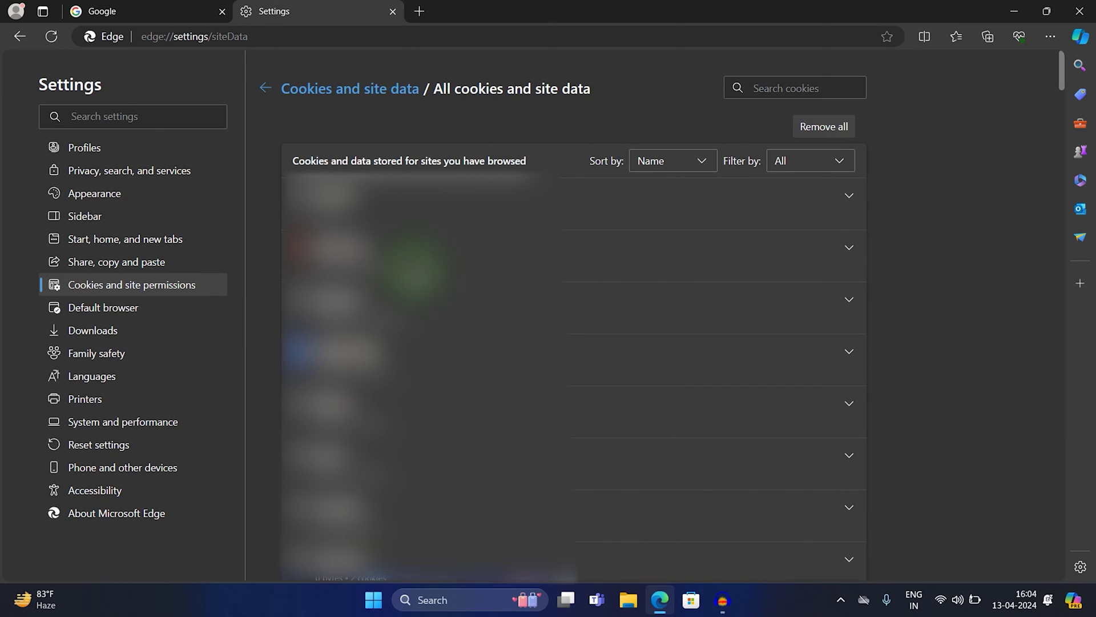
pyautogui.click(816, 131)
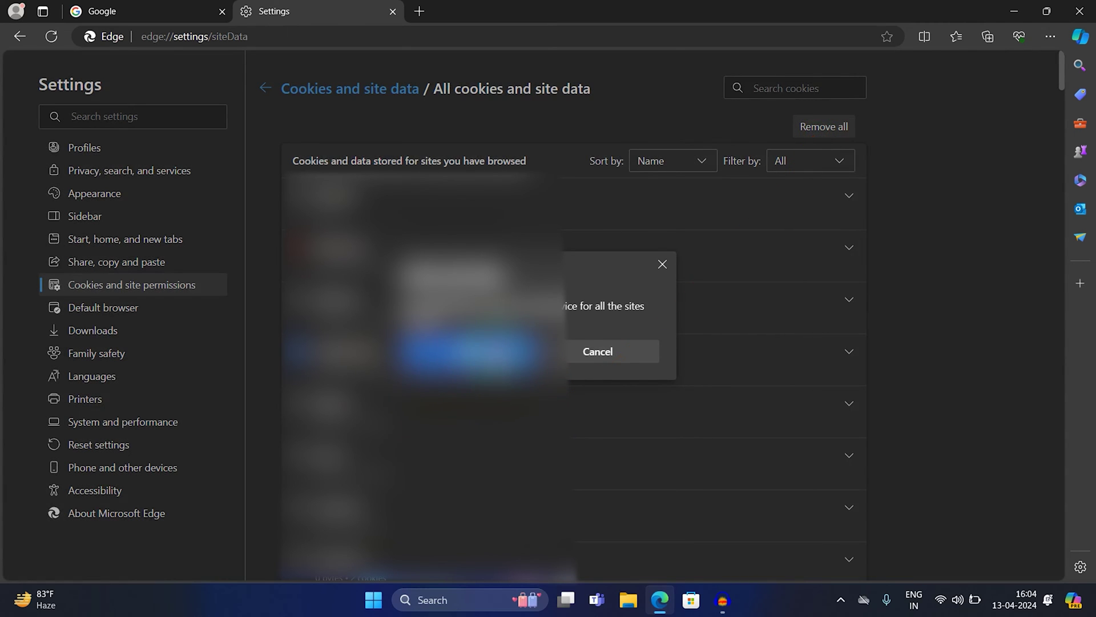
pyautogui.click(492, 351)
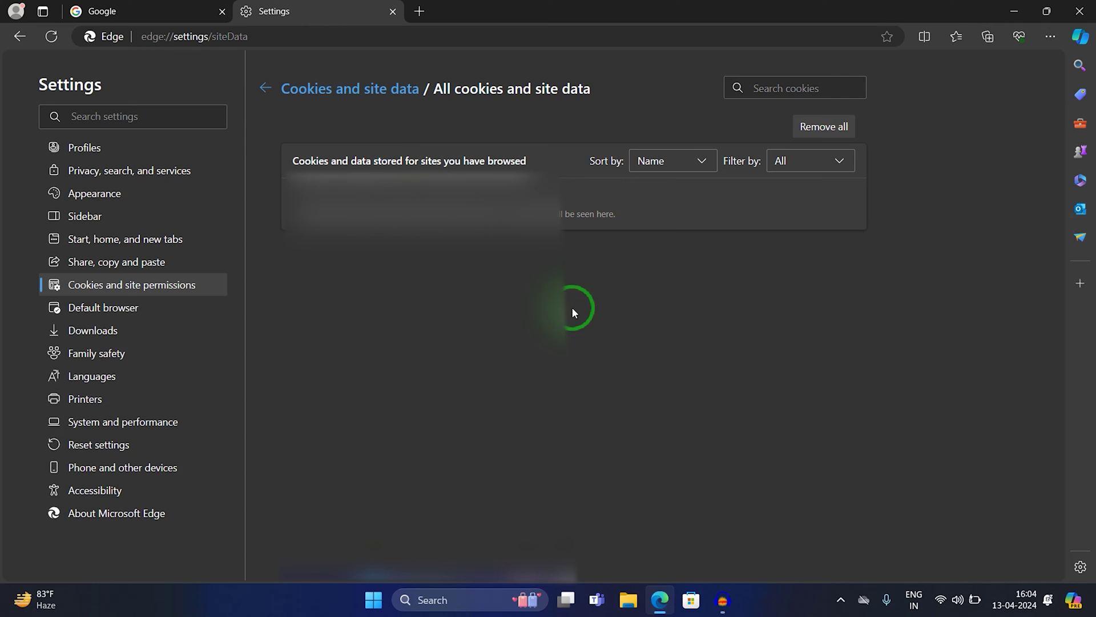
pyautogui.click(1050, 37)
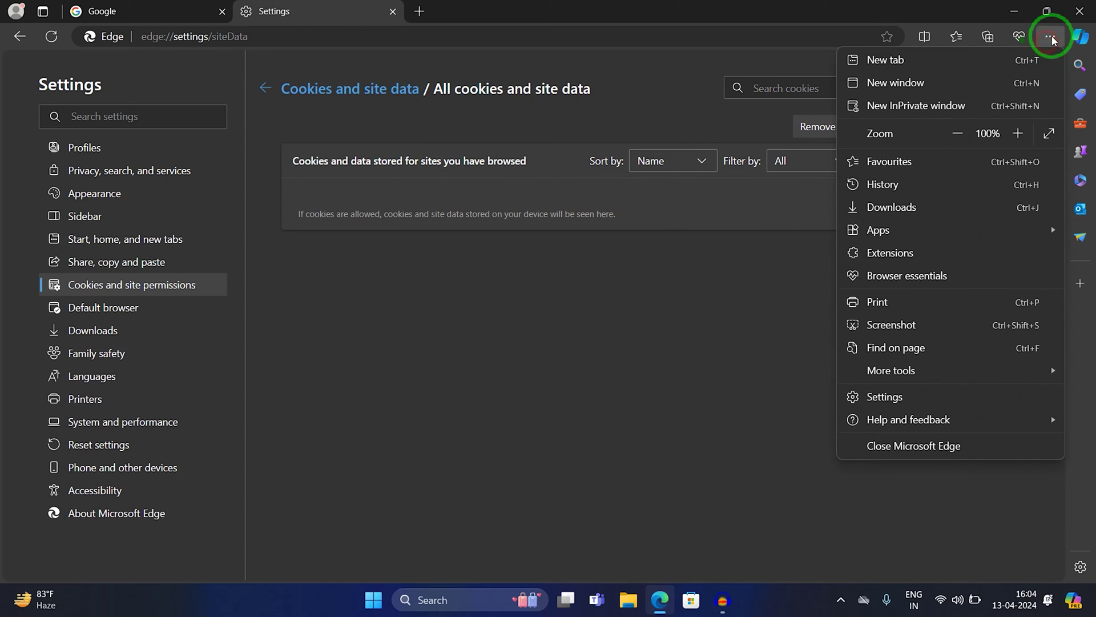
# Remove the Google Docs Offline extension from the Manage extensions page
pyautogui.click(959, 251)
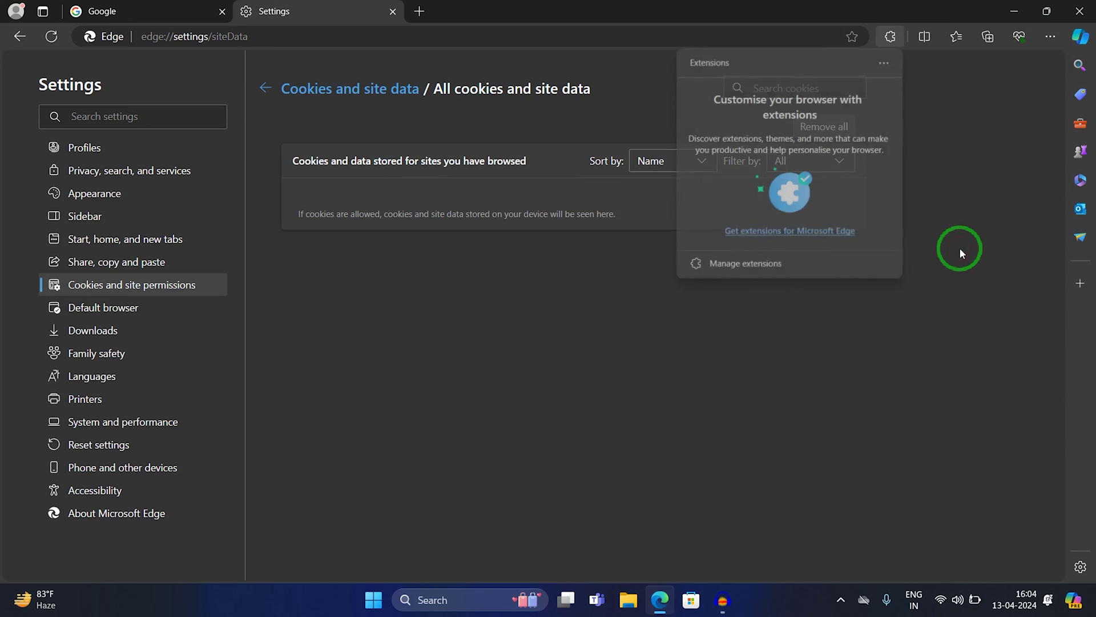
pyautogui.click(741, 269)
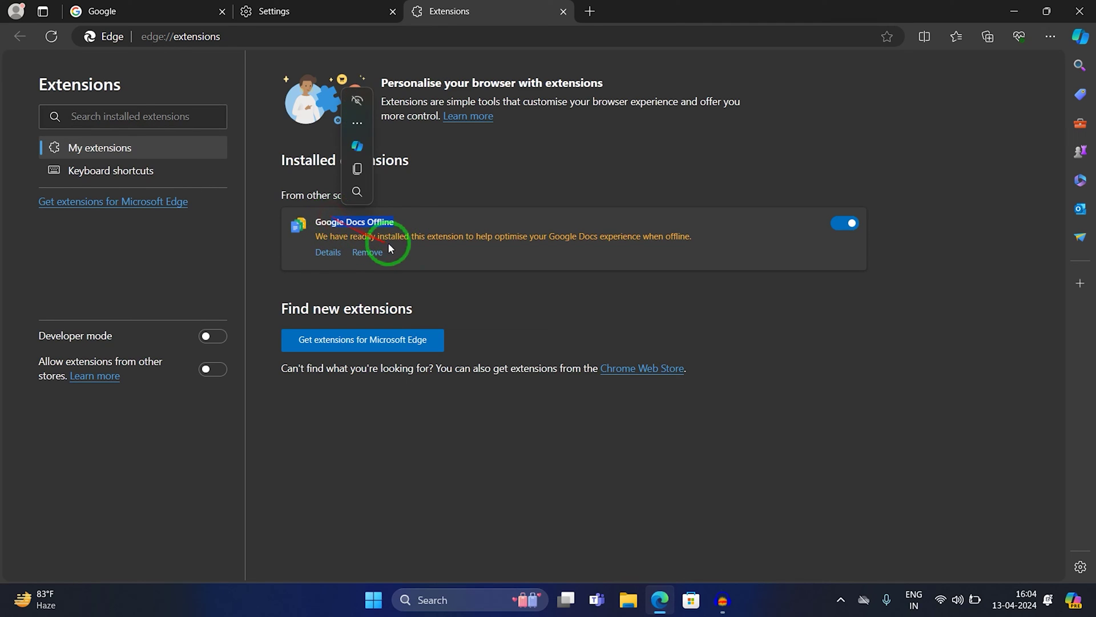
pyautogui.click(368, 252)
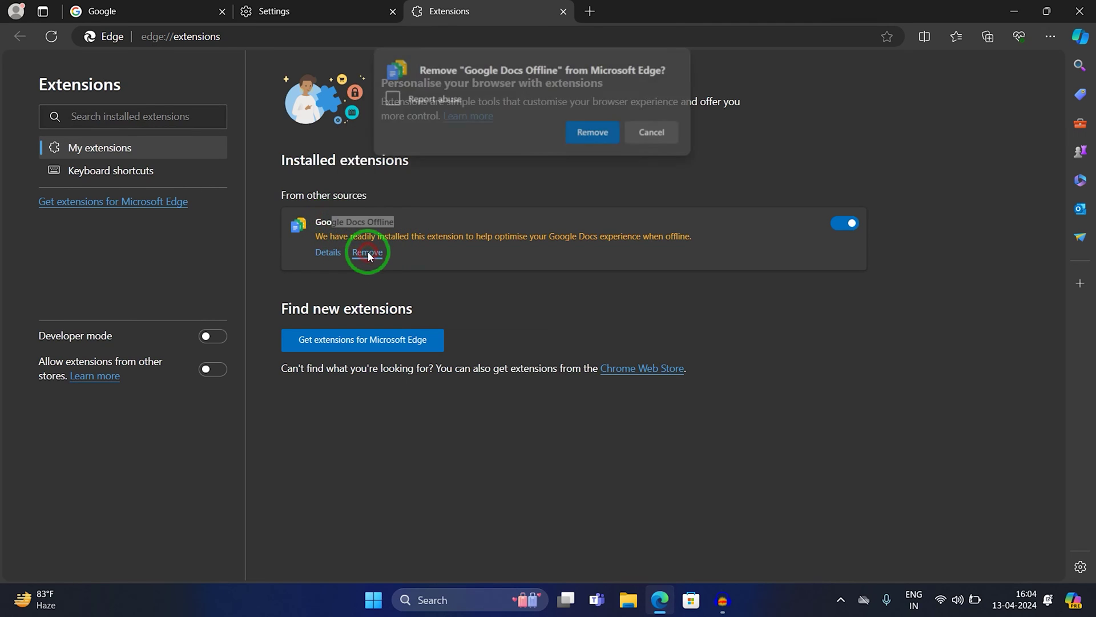
pyautogui.click(593, 132)
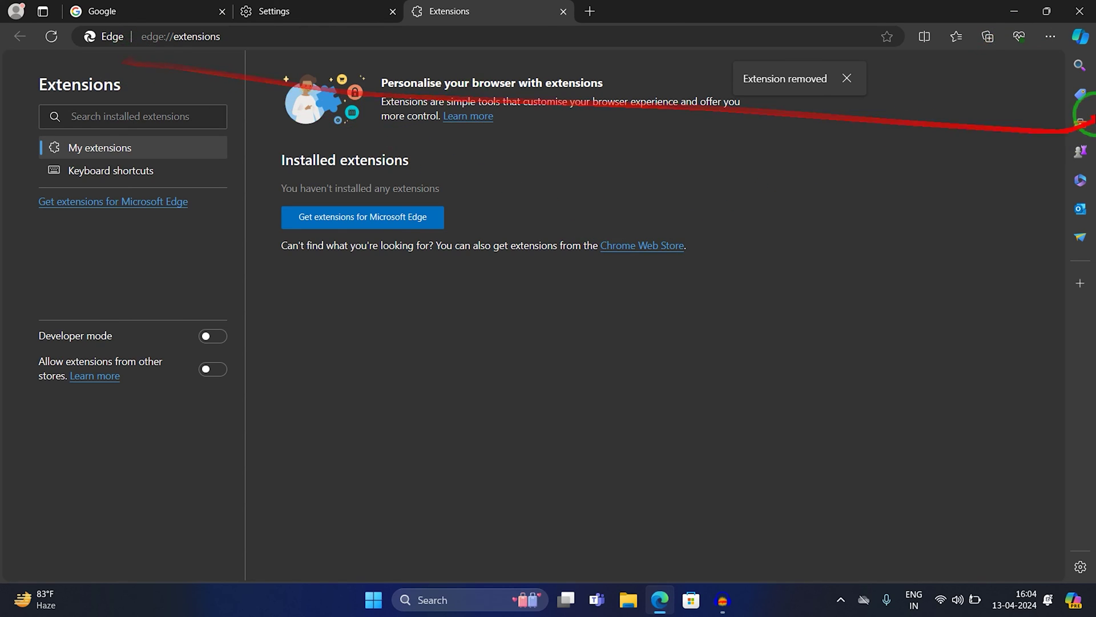
# Return to the Settings tab and open About Microsoft Edge to check for updates
pyautogui.click(267, 11)
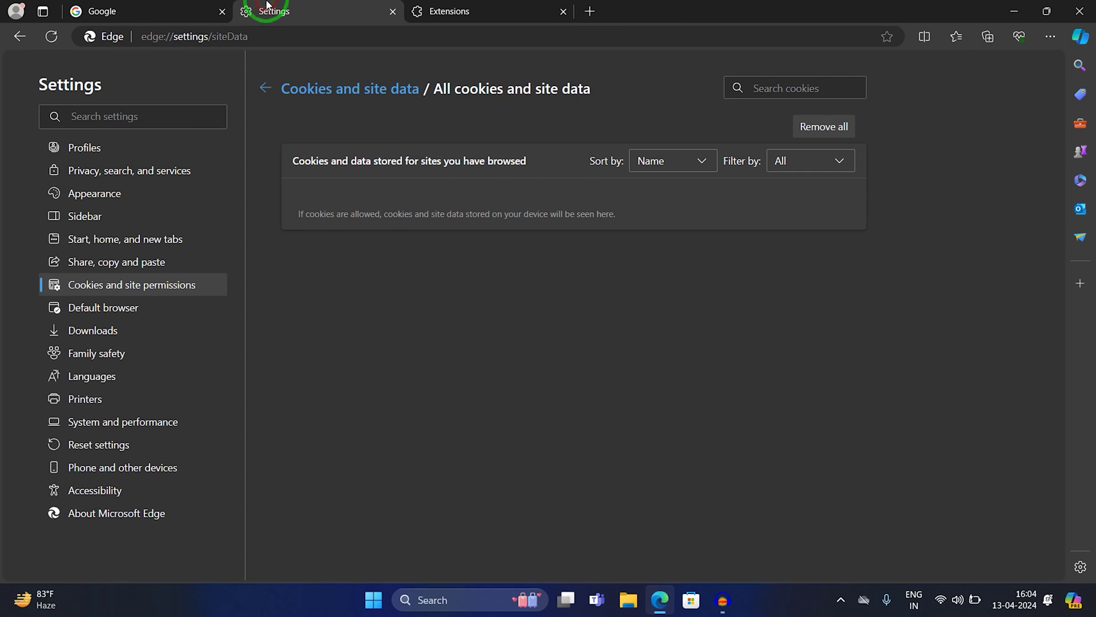
pyautogui.click(94, 517)
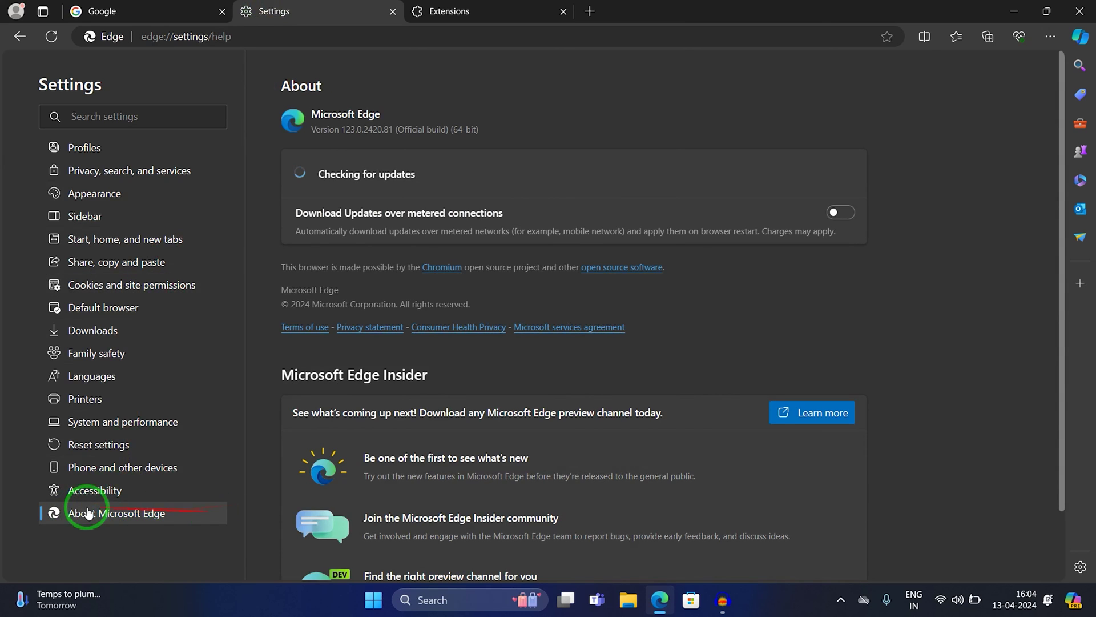